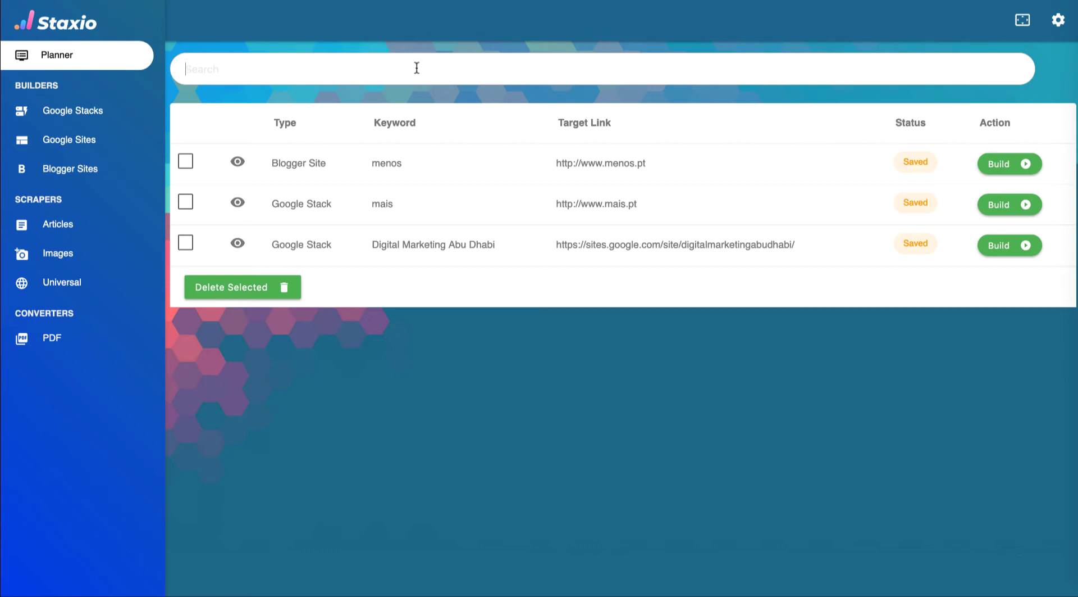
Filter the planner entries by the search term "mais" and clear the search
type("ma")
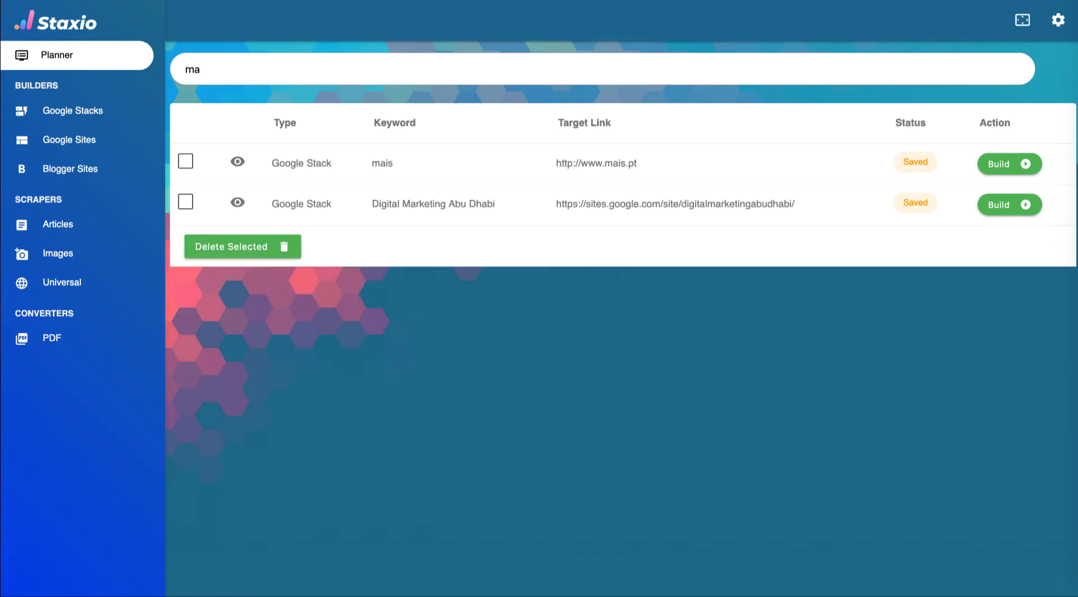
type("is")
key("BackSpace")
key("BackSpace")
key("BackSpace")
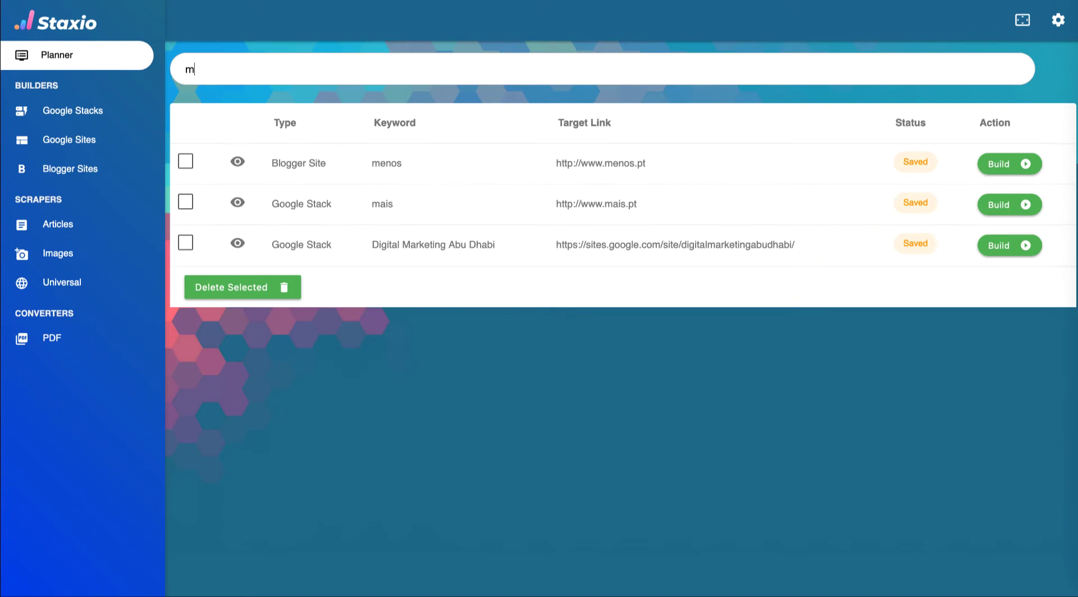
key("BackSpace")
Filter the planner entries by the search term "digi" and clear the search
type("digi")
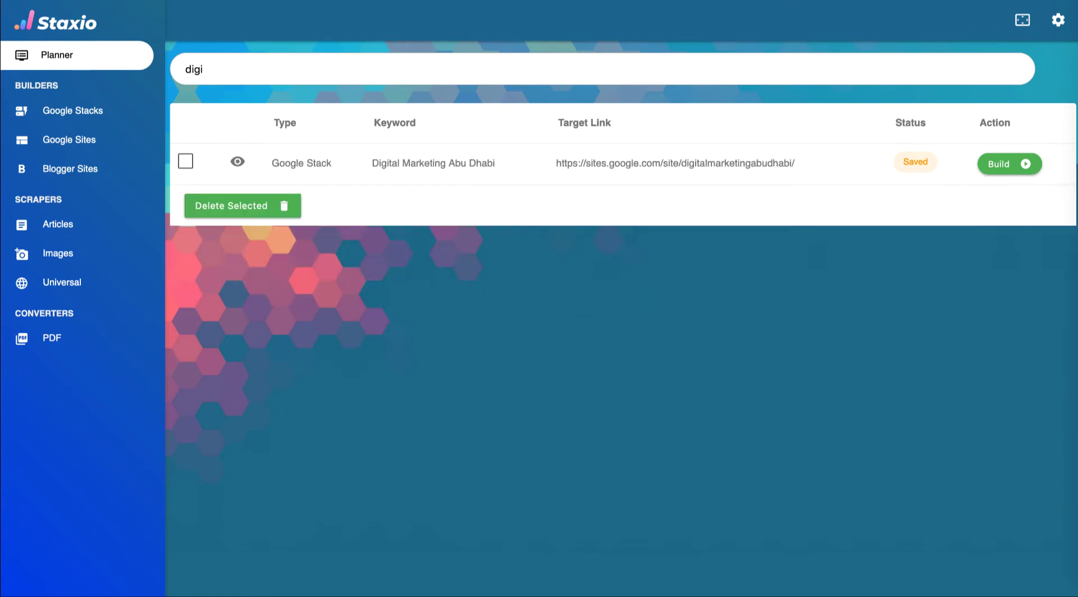
key("BackSpace")
key("BackSpace")
key("BackSpace")
key("BackSpace")
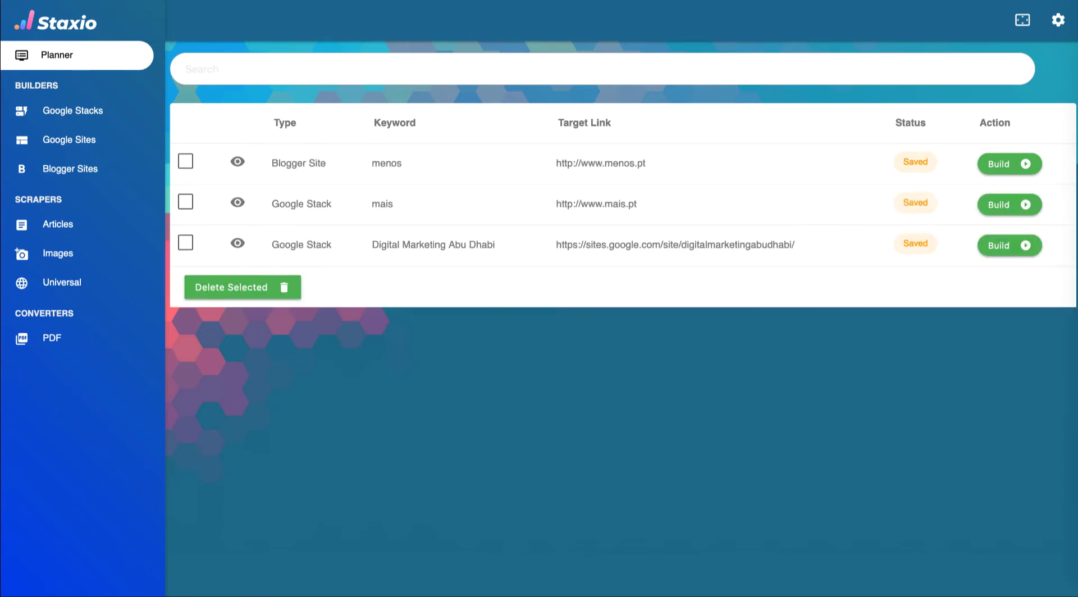
Filter the planner entries by the search term "men" and clear the search
type("men")
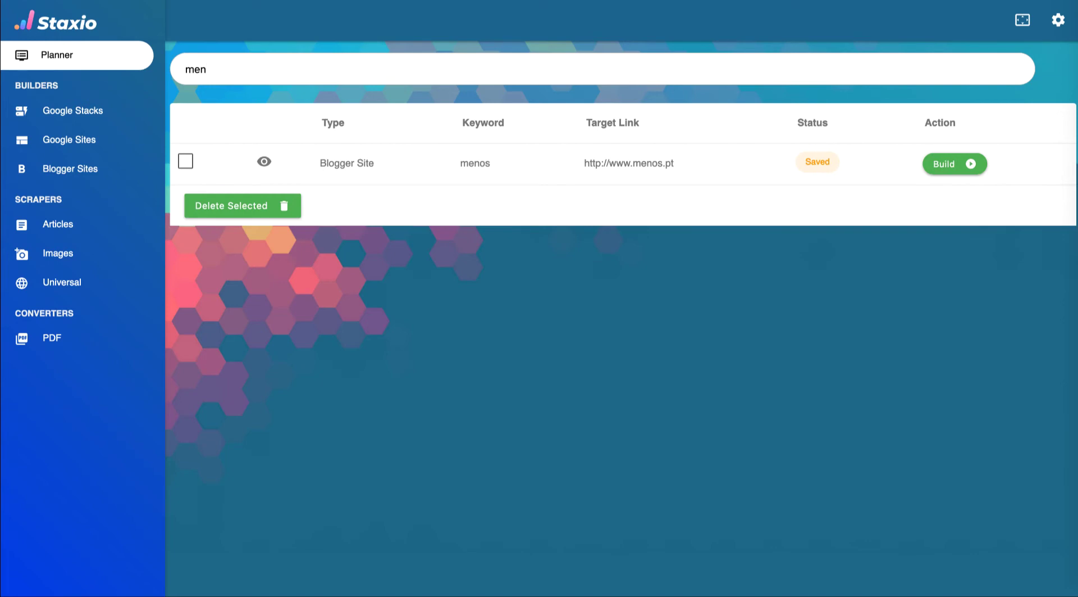
key("BackSpace")
key("BackSpace")
key("BackSpace")
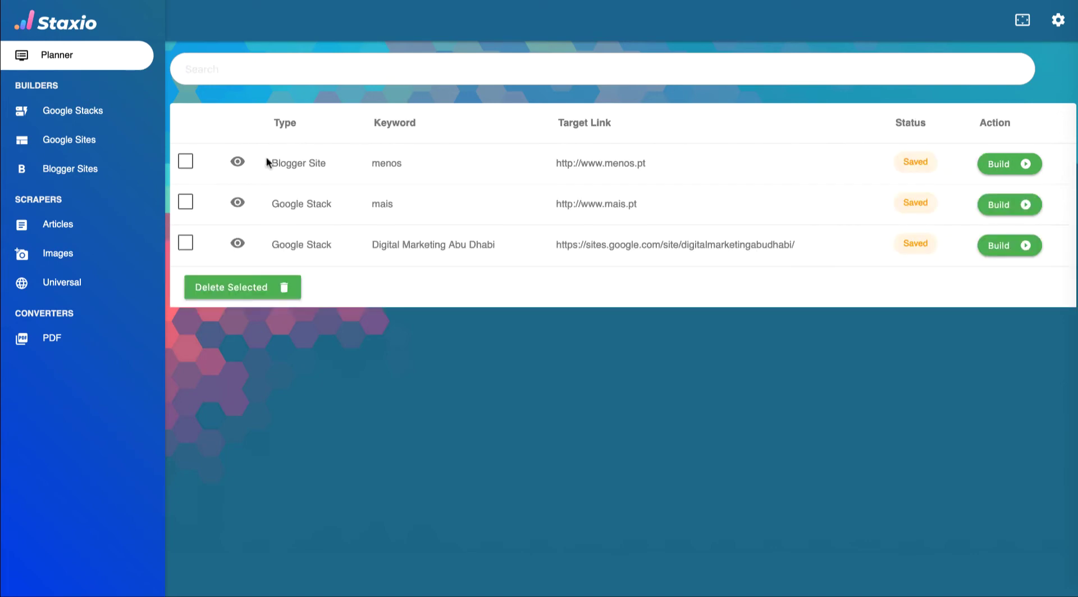
Expand the "menos" Blogger Site entry and review all its saved settings
left_click(237, 163)
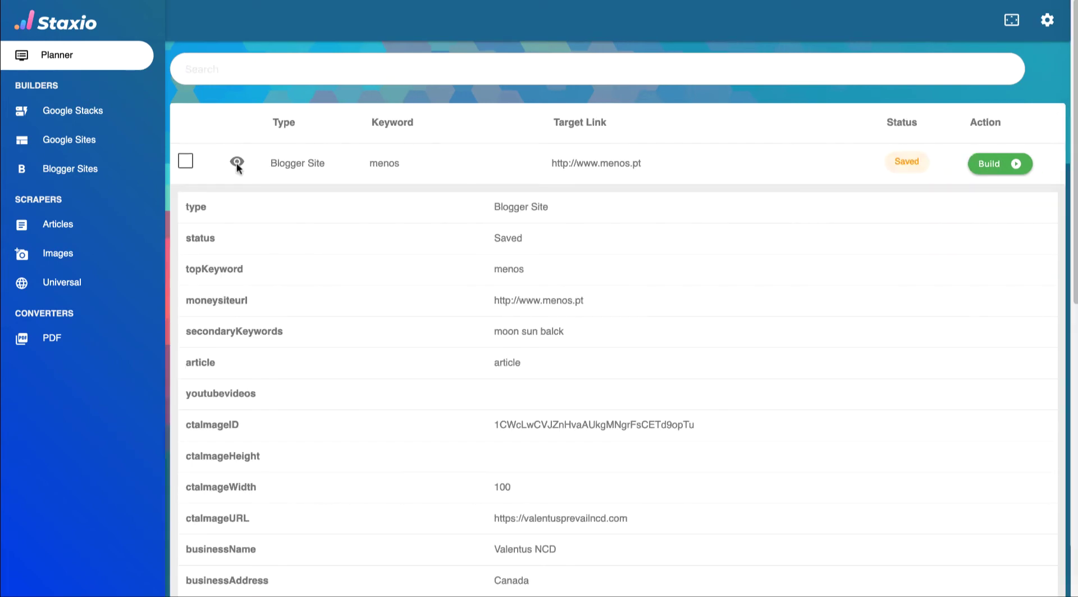
scroll(237, 163, "down", 3)
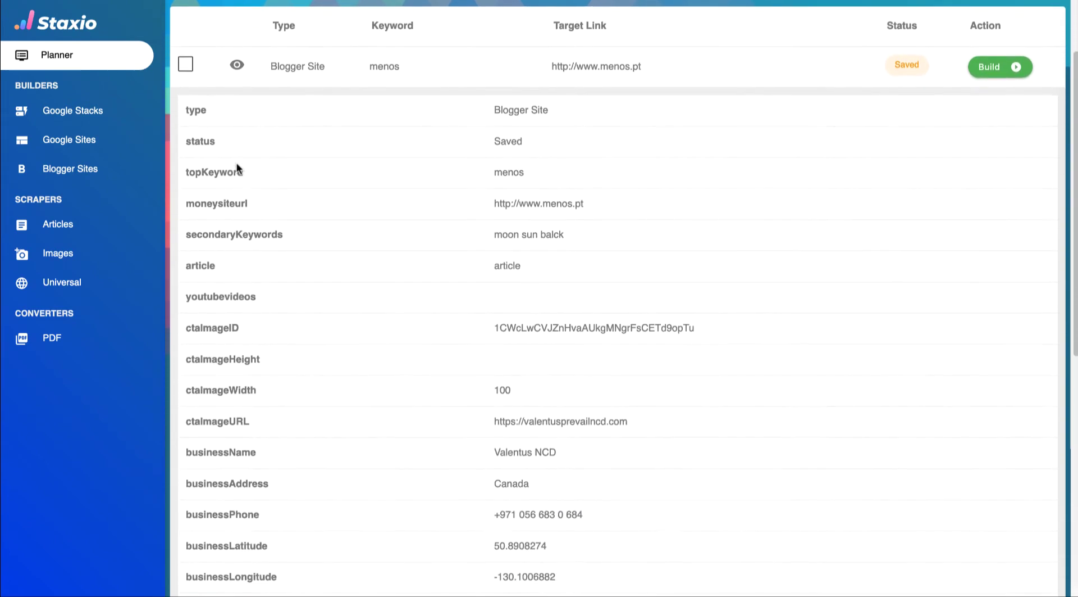
scroll(237, 162, "down", 2)
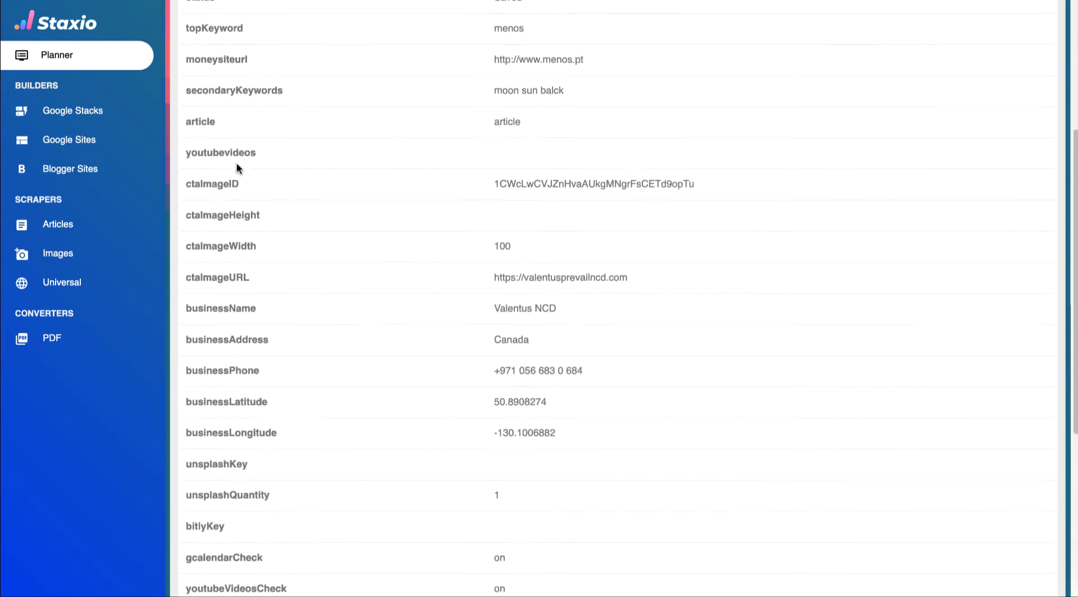
scroll(237, 163, "down", 3)
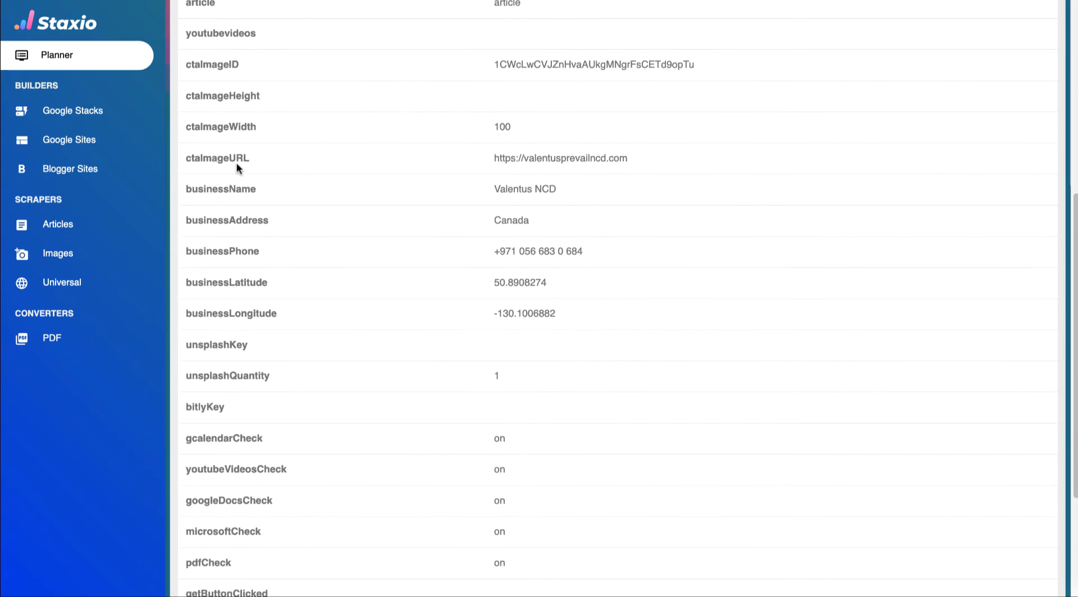
scroll(237, 163, "down", 3)
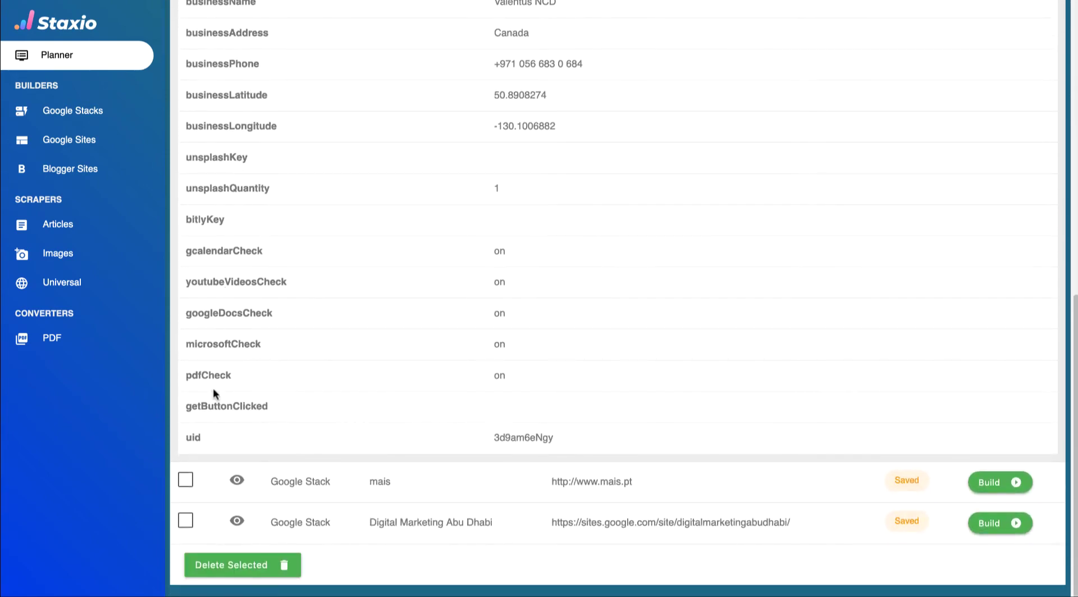
Expand the "mais" Google Stack entry and review all its saved settings
left_click(237, 478)
scroll(239, 481, "down", 2)
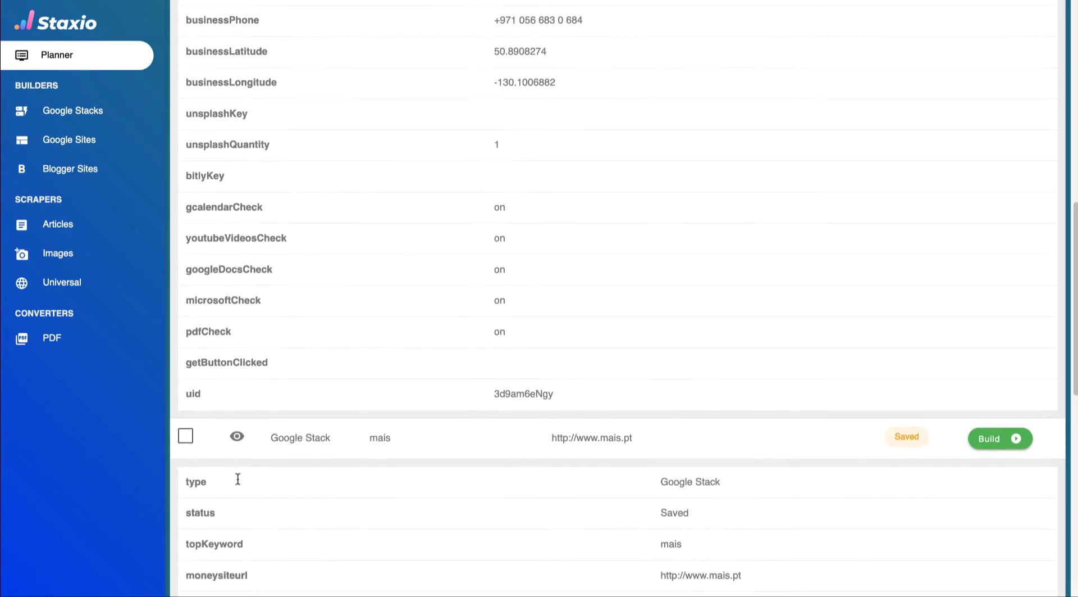
scroll(237, 477, "down", 4)
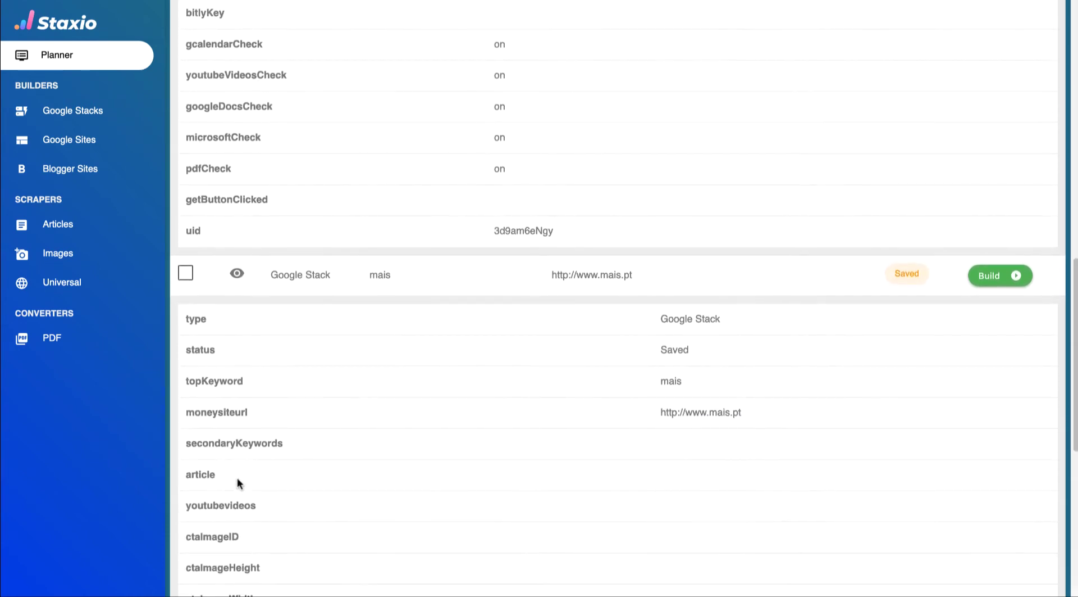
scroll(237, 477, "down", 3)
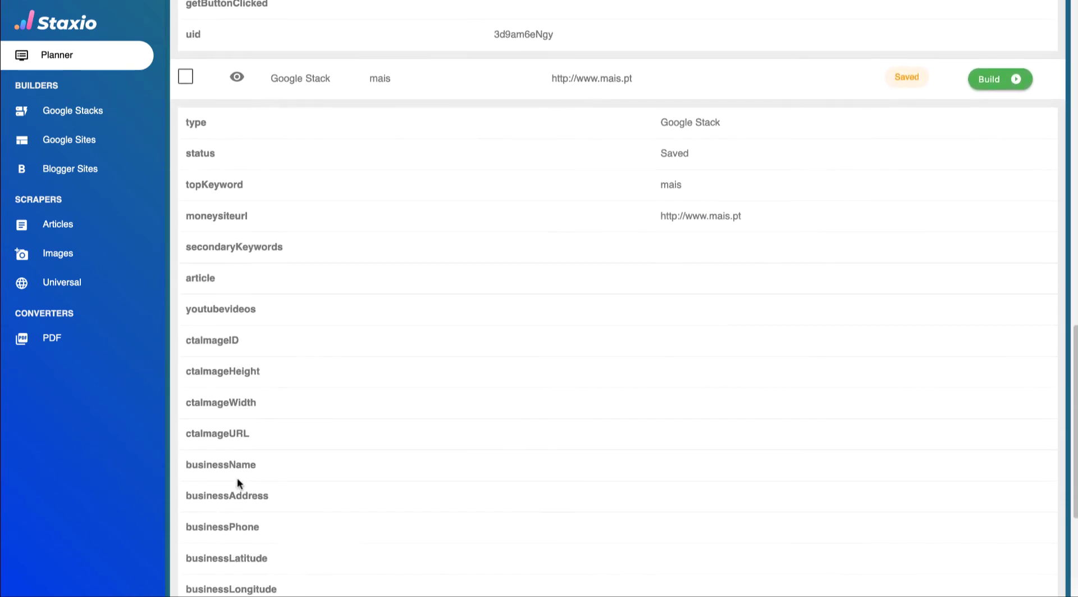
scroll(237, 478, "down", 3)
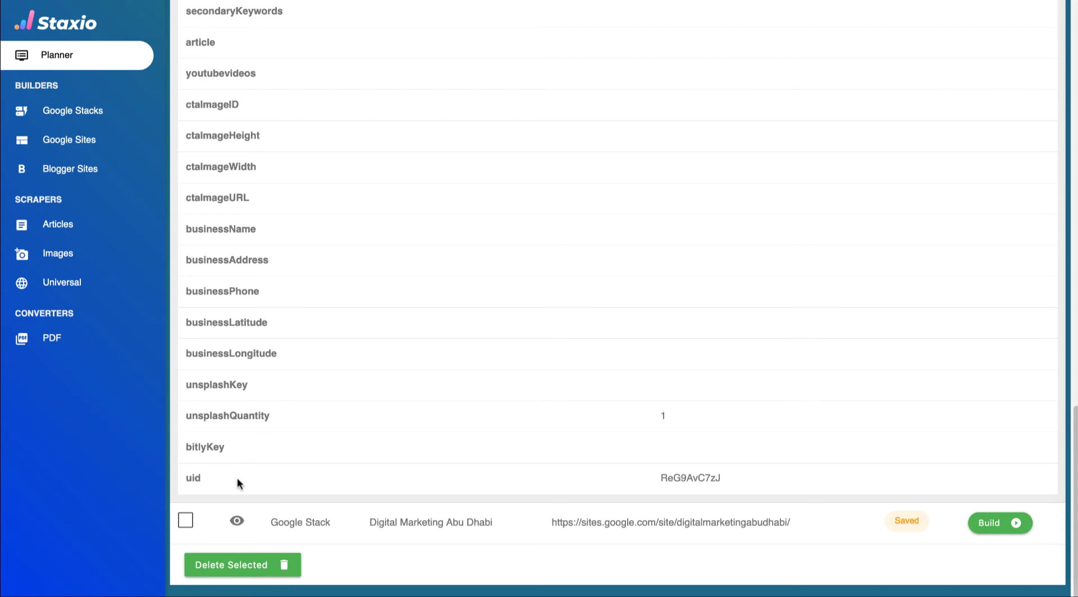
Return to the start of the planner list and collapse the expanded entry details
scroll(237, 477, "up", 6)
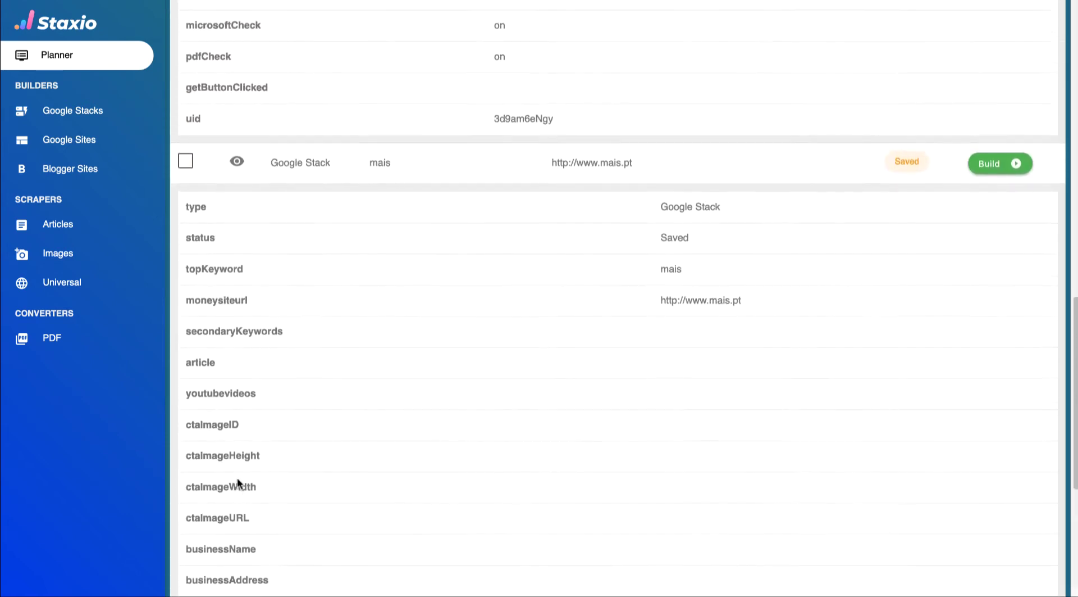
scroll(237, 177, "up", 9)
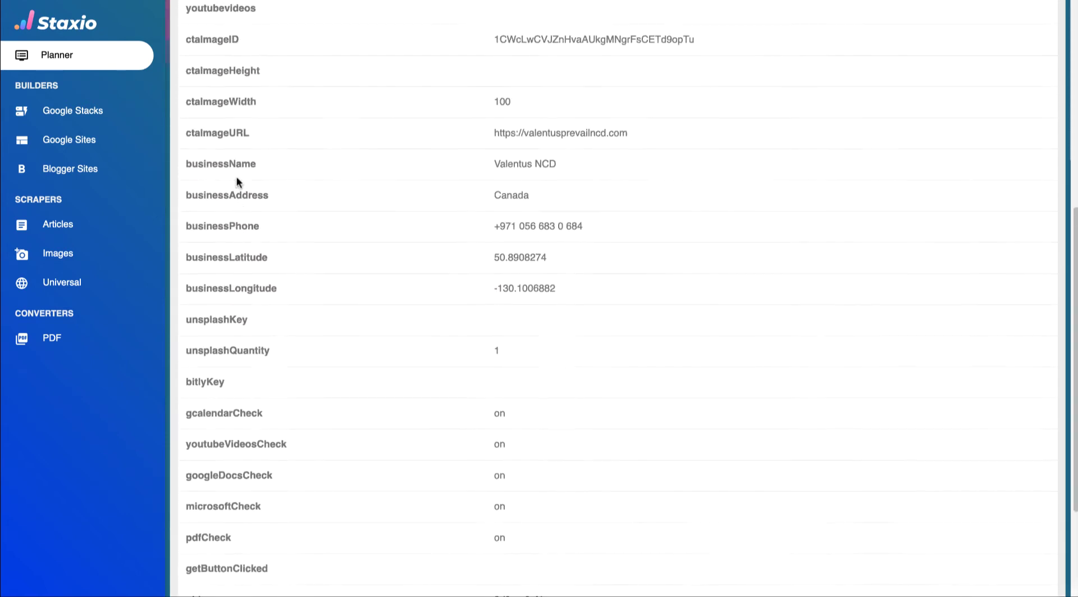
scroll(237, 177, "up", 6)
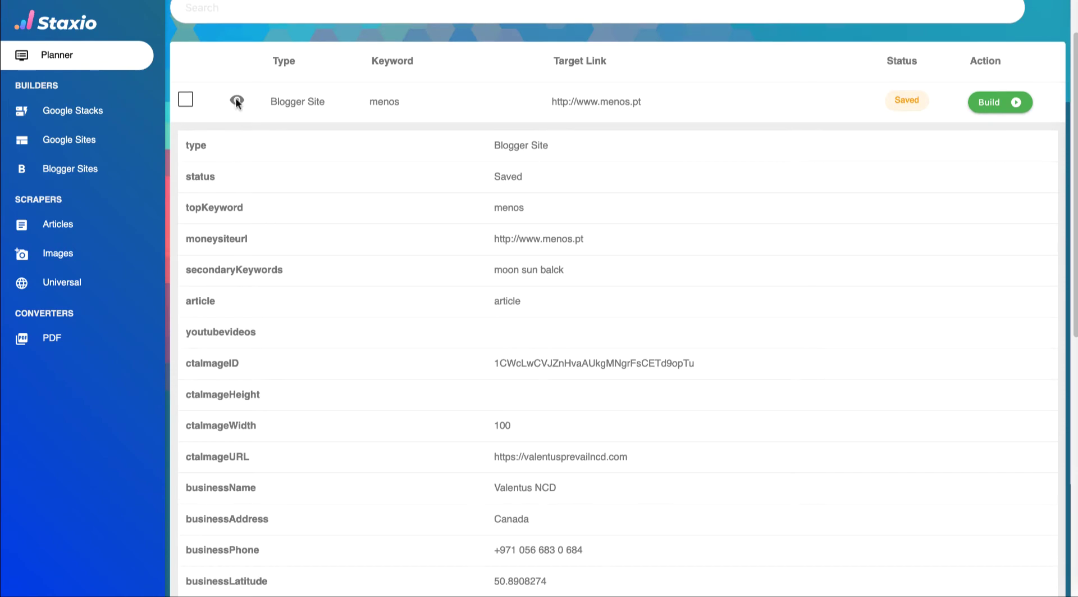
left_click(236, 101)
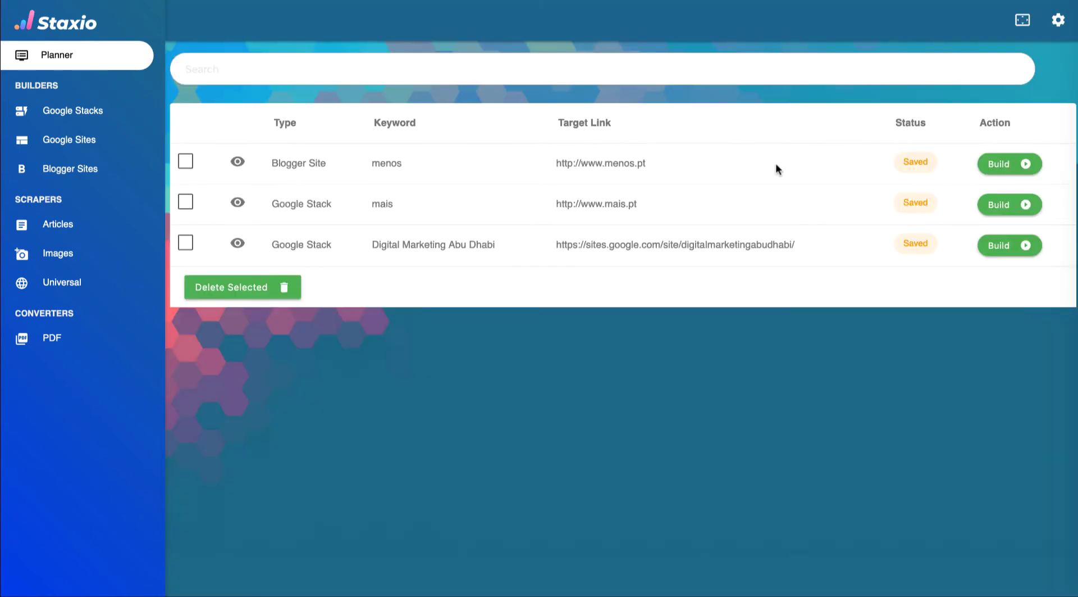
Build the saved "Digital Marketing Abu Dhabi" and "mais" Google Stacks from the planner
left_click(992, 251)
left_click(993, 251)
left_click(186, 206)
left_click(999, 204)
left_click(92, 115)
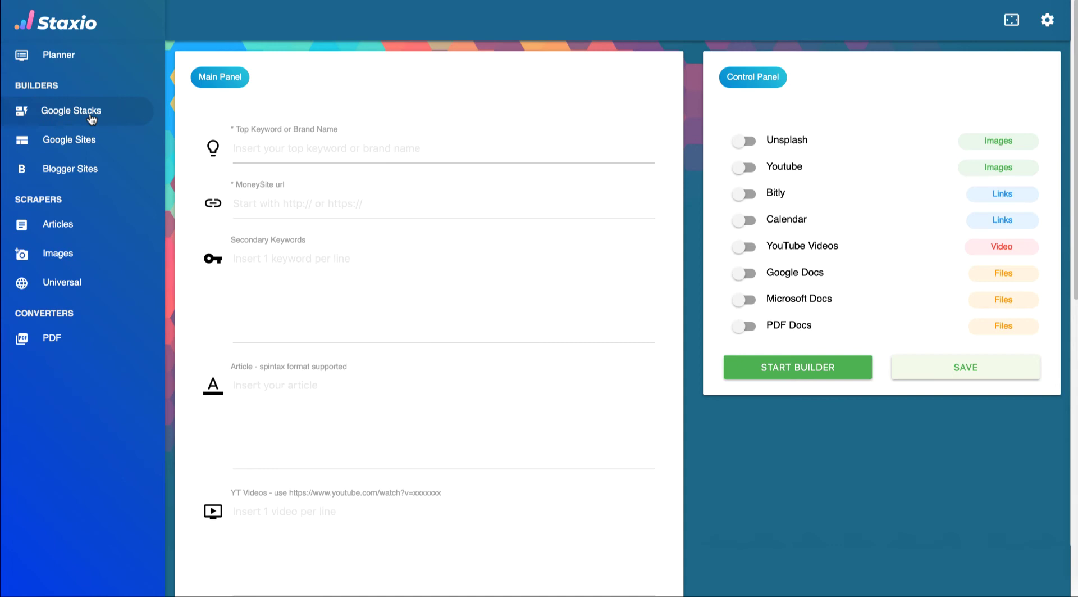
left_click(266, 158)
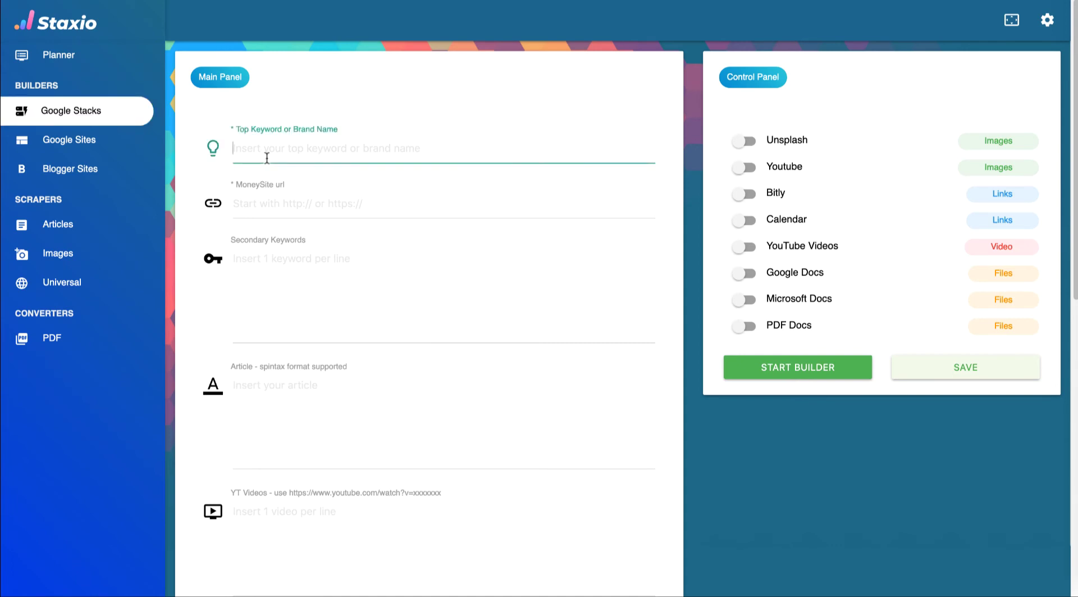
type("search engine optimization")
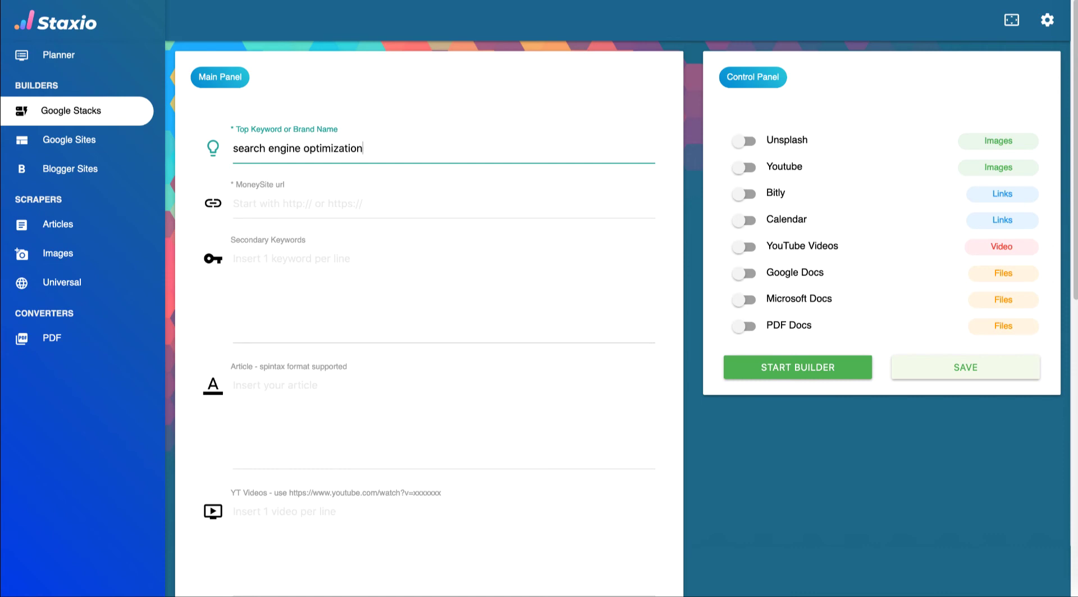
left_click(281, 204)
type("htt")
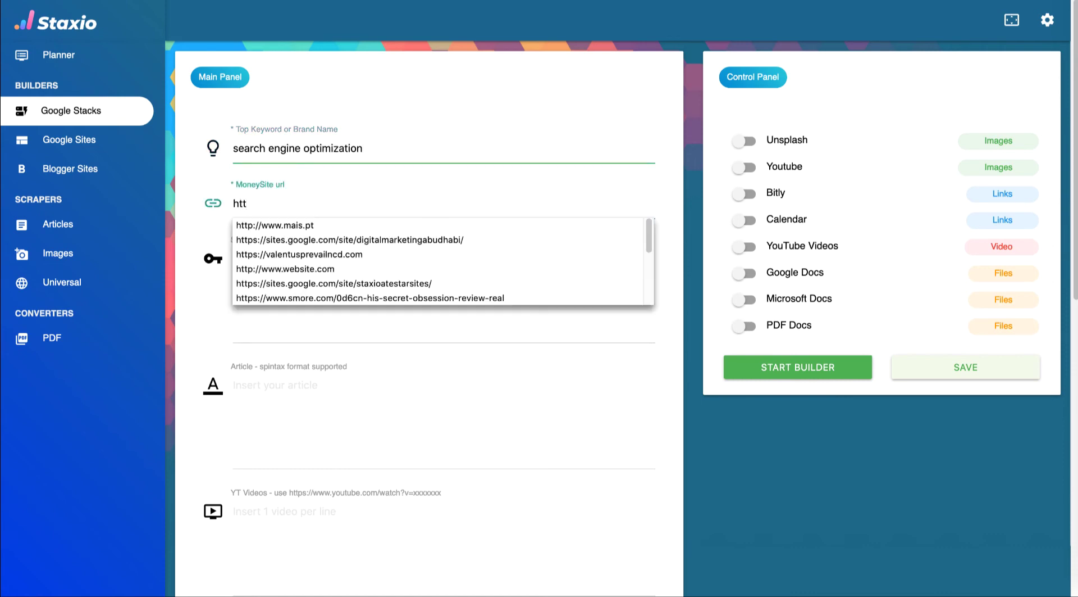
type("ps")
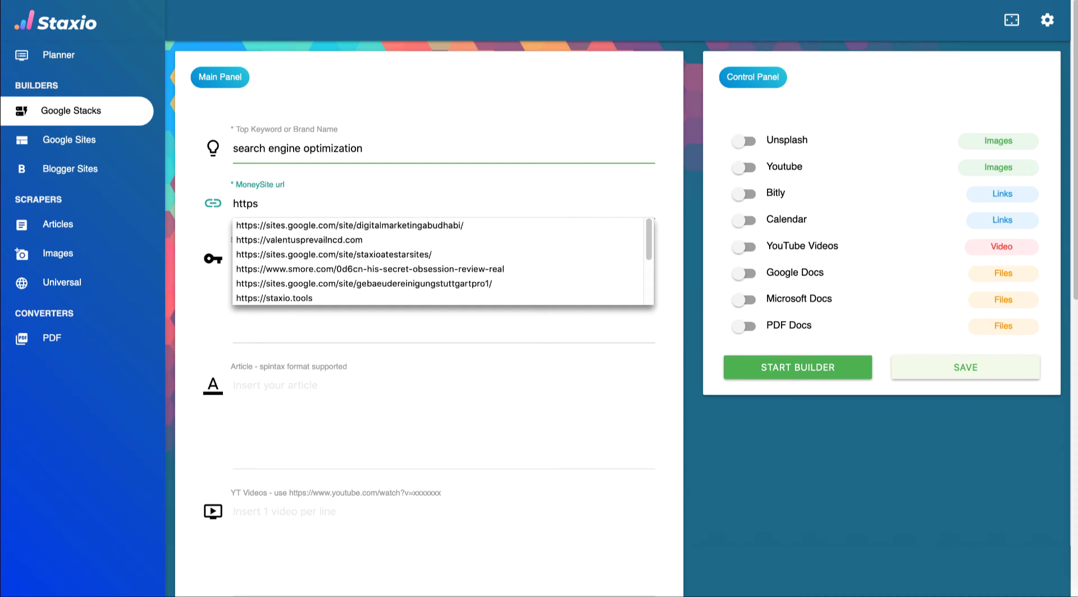
left_click(245, 293)
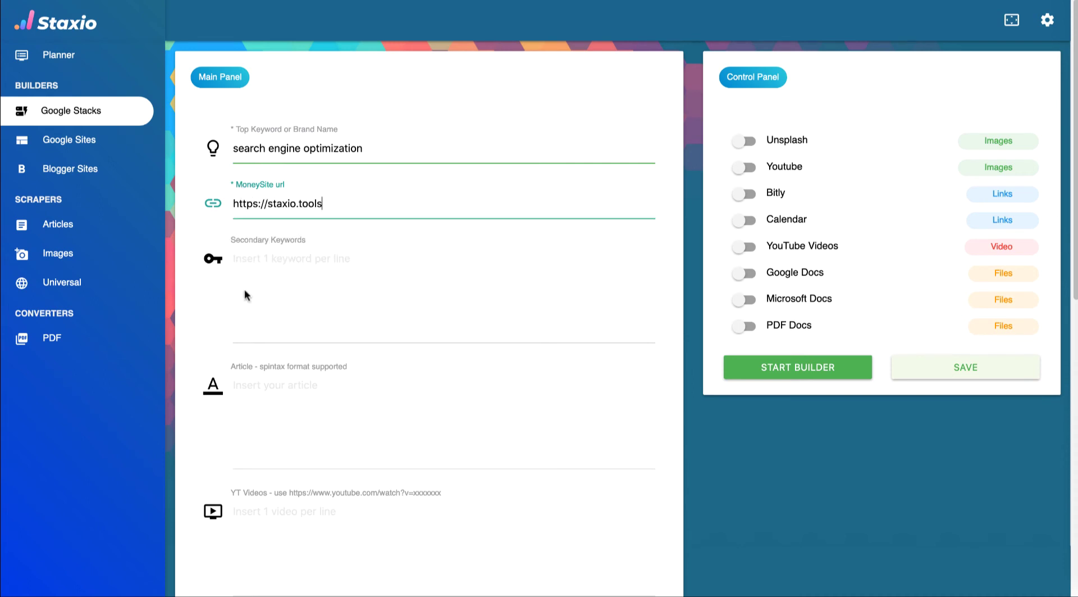
Add the secondary keywords "local seo", "on-page seo" and "off-page seo" on separate lines and save the stack to the planner
left_click(290, 259)
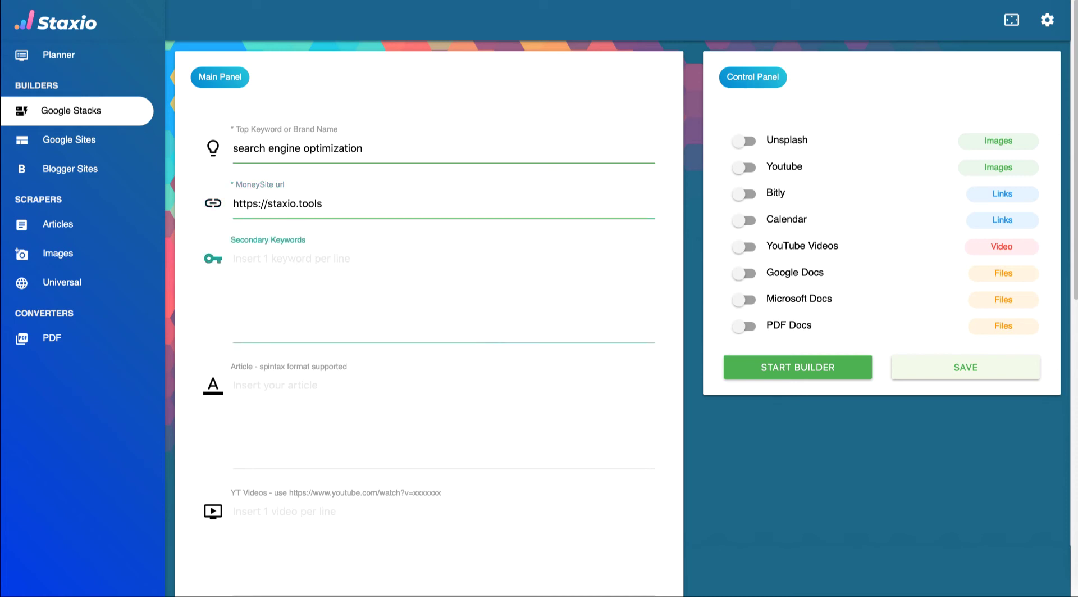
type("local seo")
key("Return")
type("on-page se")
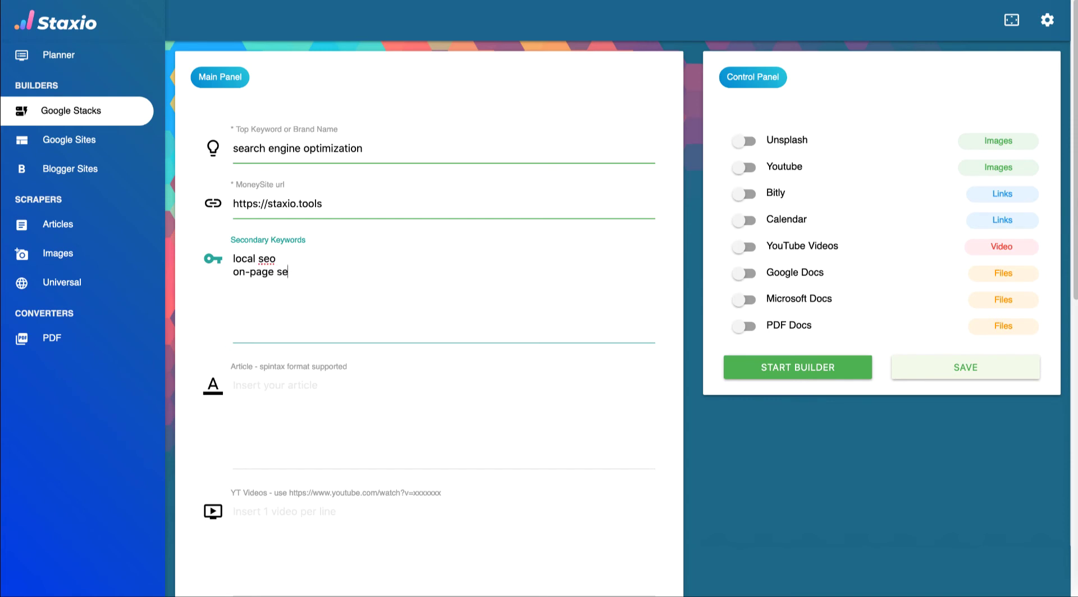
type("o")
key("Return")
type("off-page seo")
left_click(925, 366)
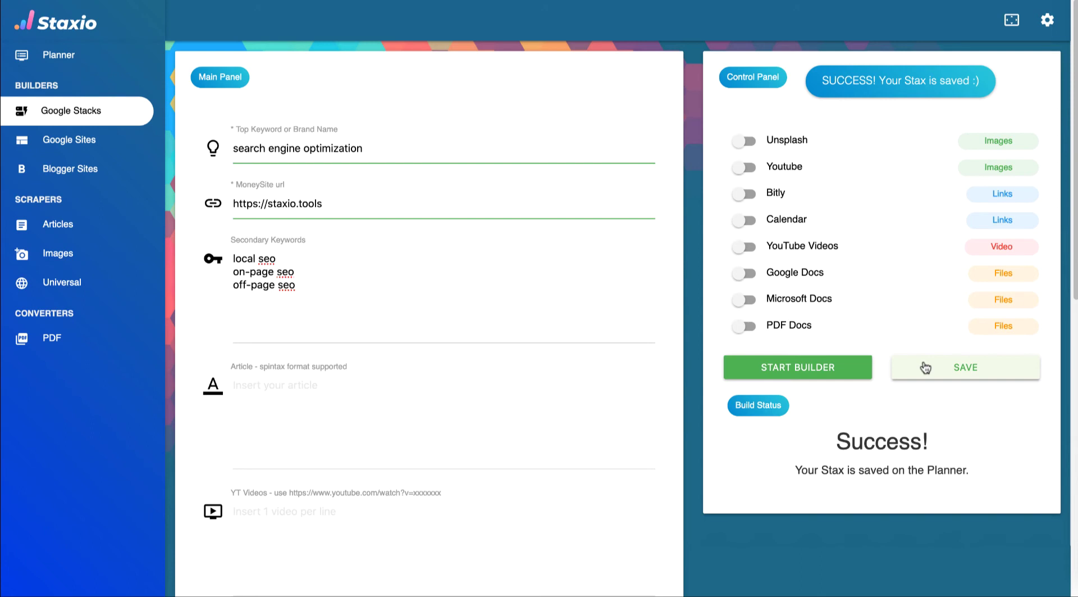
Review the saved settings of the "search engine optimization" stack in the planner and collapse its details
left_click(69, 60)
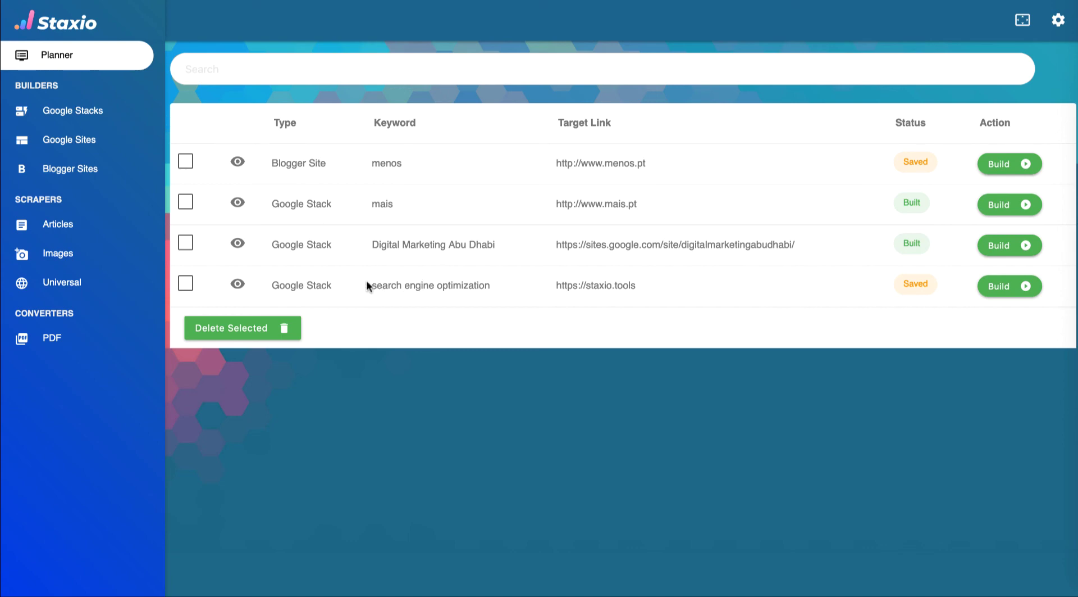
left_click_drag(371, 285, 464, 295)
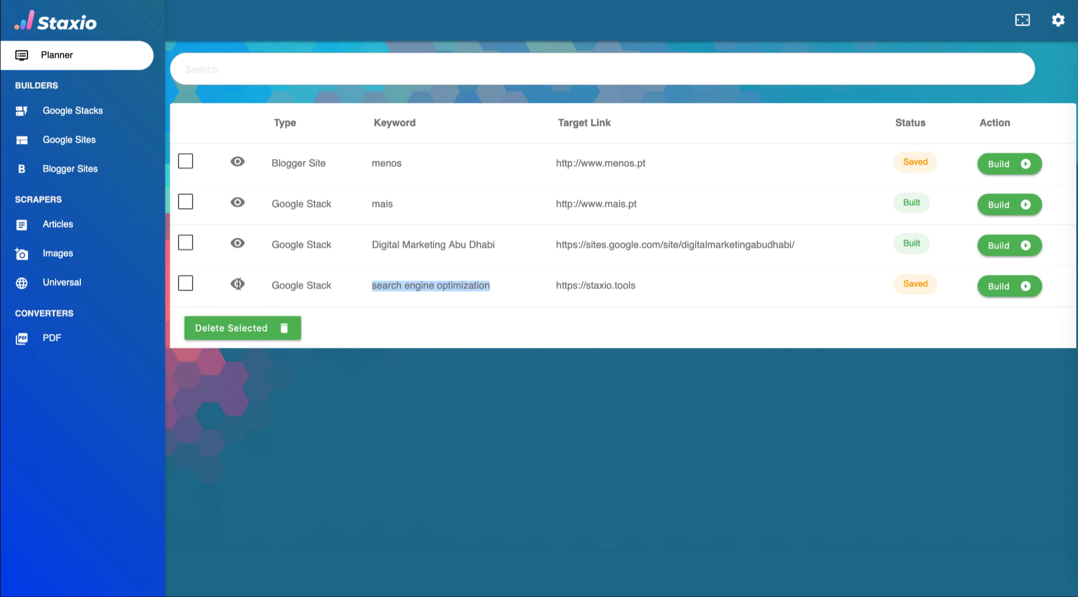
left_click(238, 284)
scroll(236, 284, "down", 1)
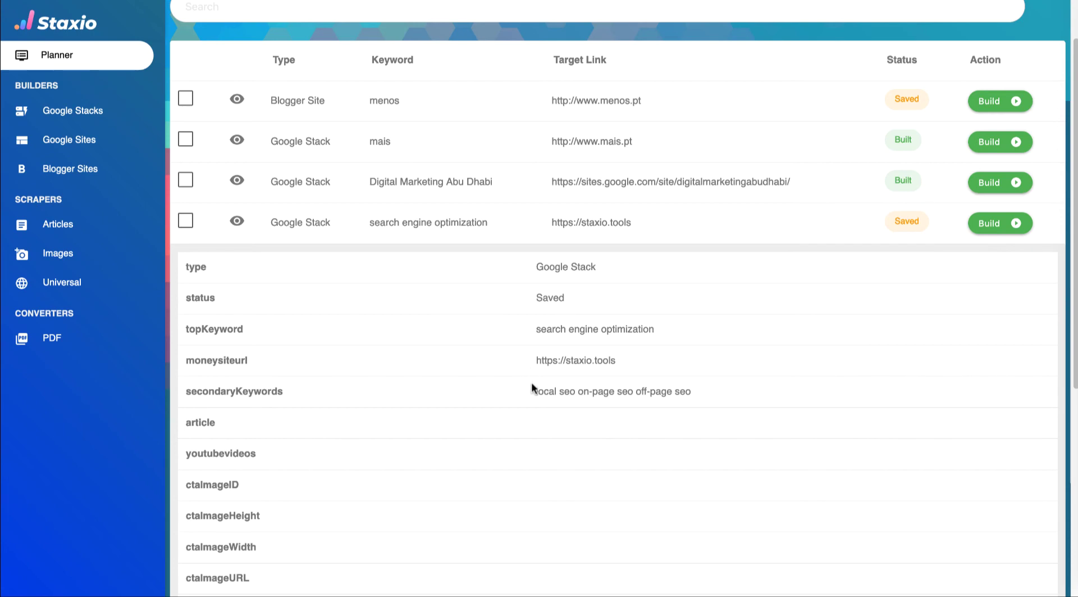
scroll(533, 387, "down", 5)
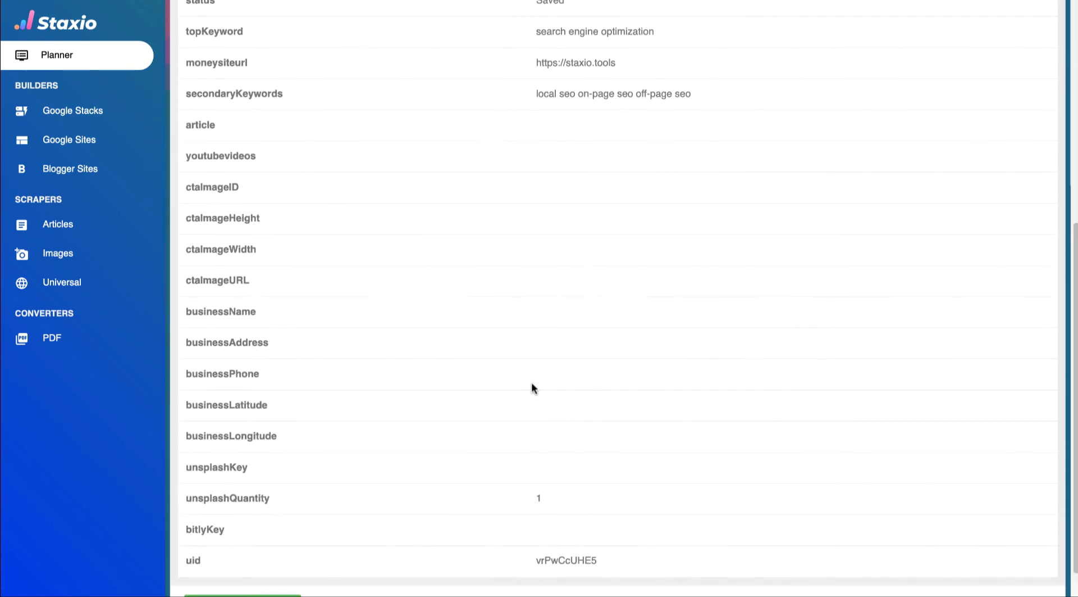
scroll(532, 387, "up", 4)
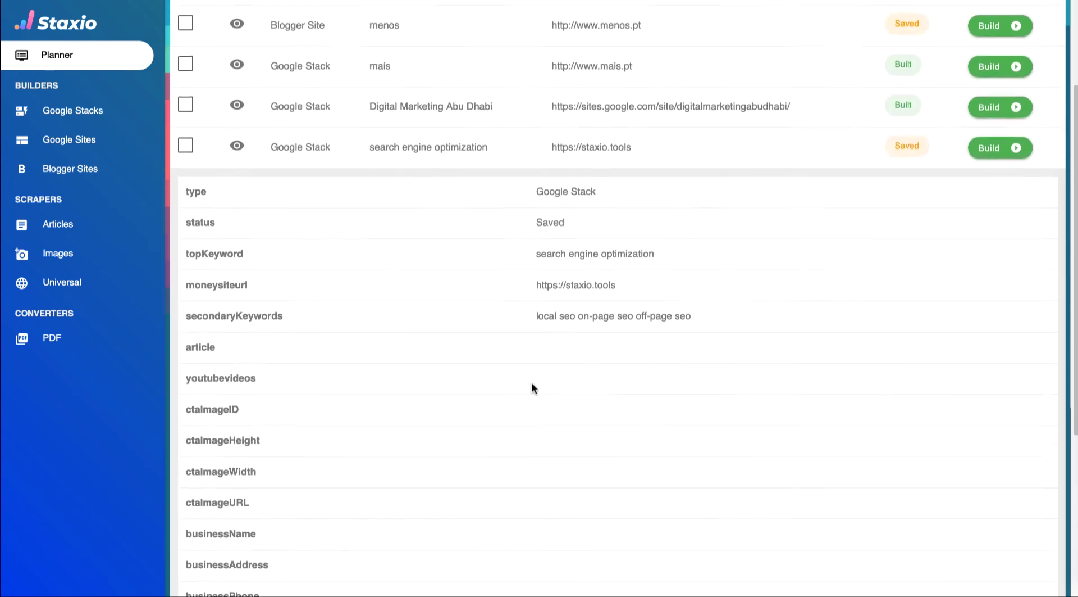
scroll(532, 388, "up", 2)
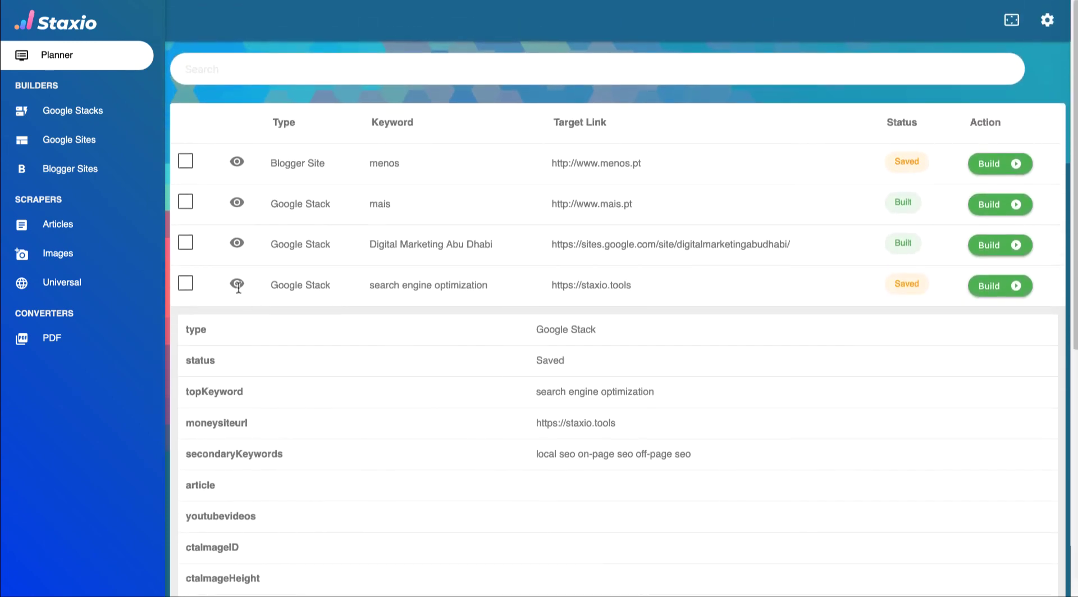
left_click(238, 284)
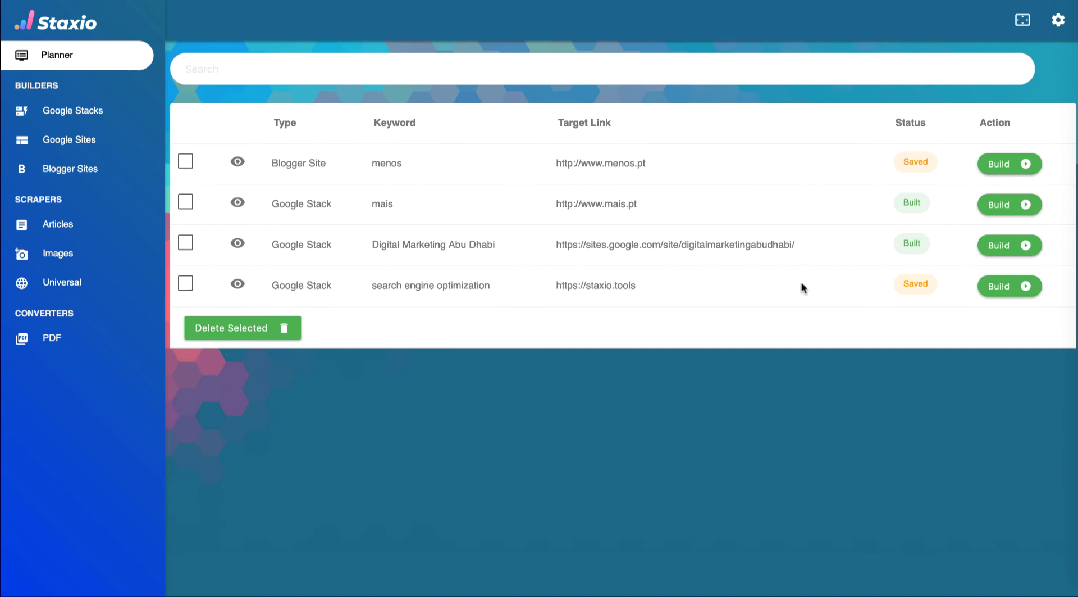
Delete the "search engine optimization" Google Stack from the planner
left_click(187, 285)
left_click(224, 325)
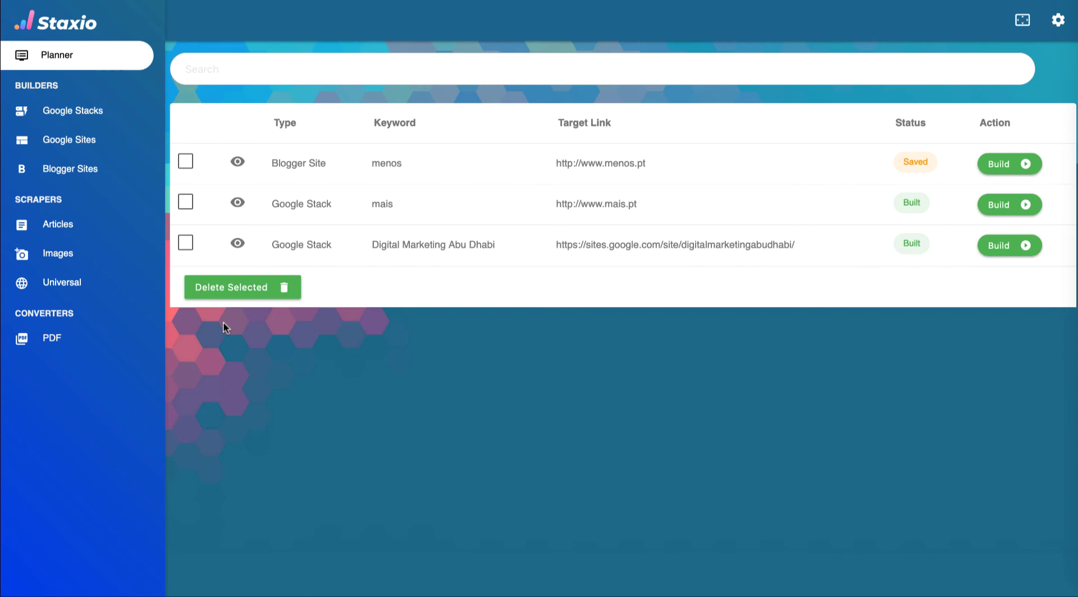
Sort the planner entries by Keyword, Target Link and Status, reversing the order for each column
left_click(411, 123)
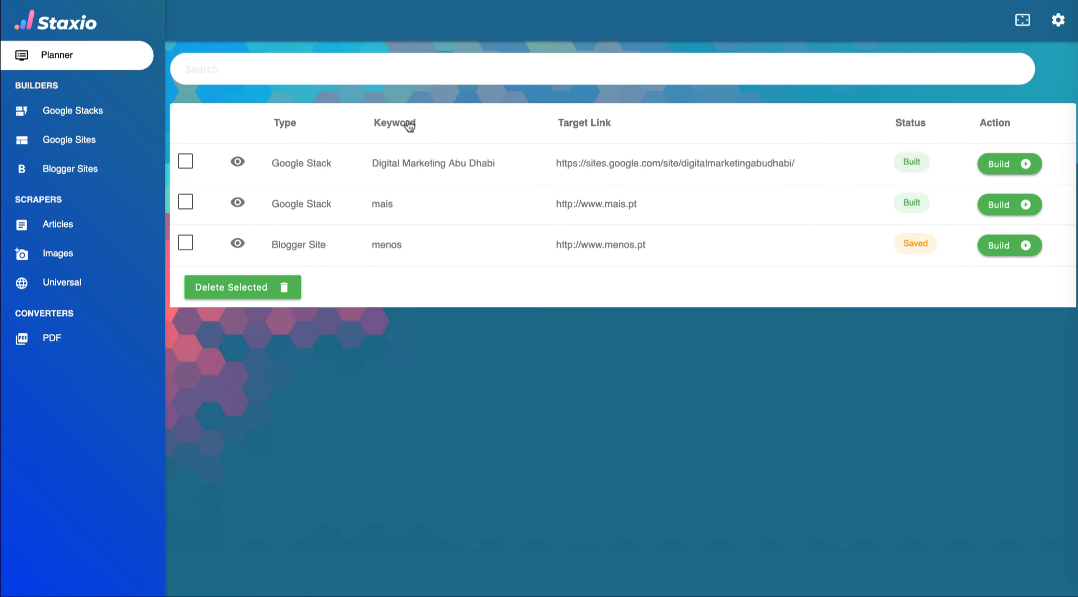
left_click(408, 125)
left_click(576, 127)
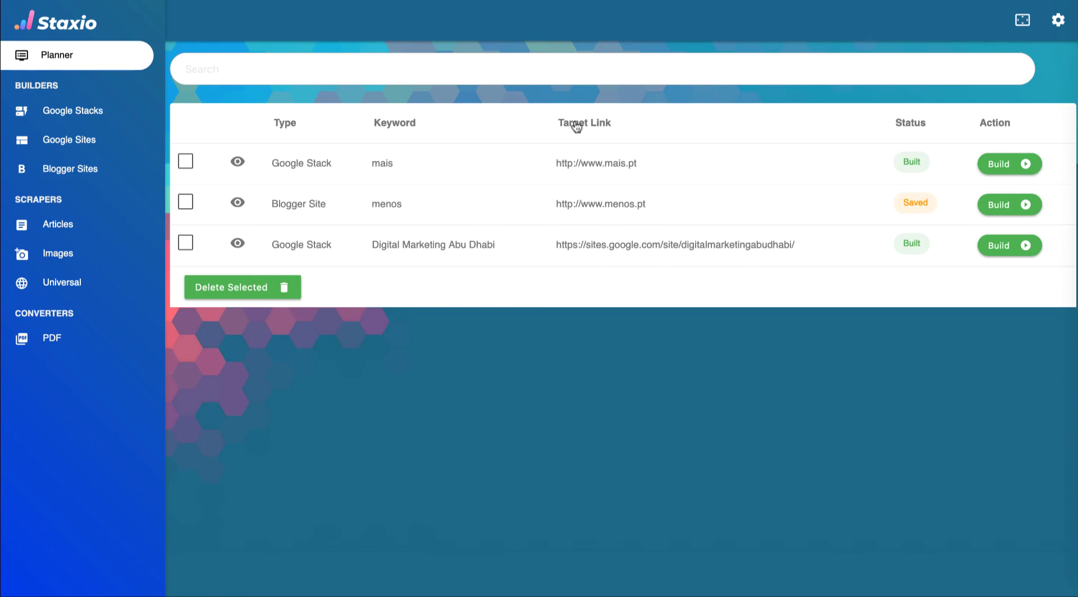
left_click(576, 127)
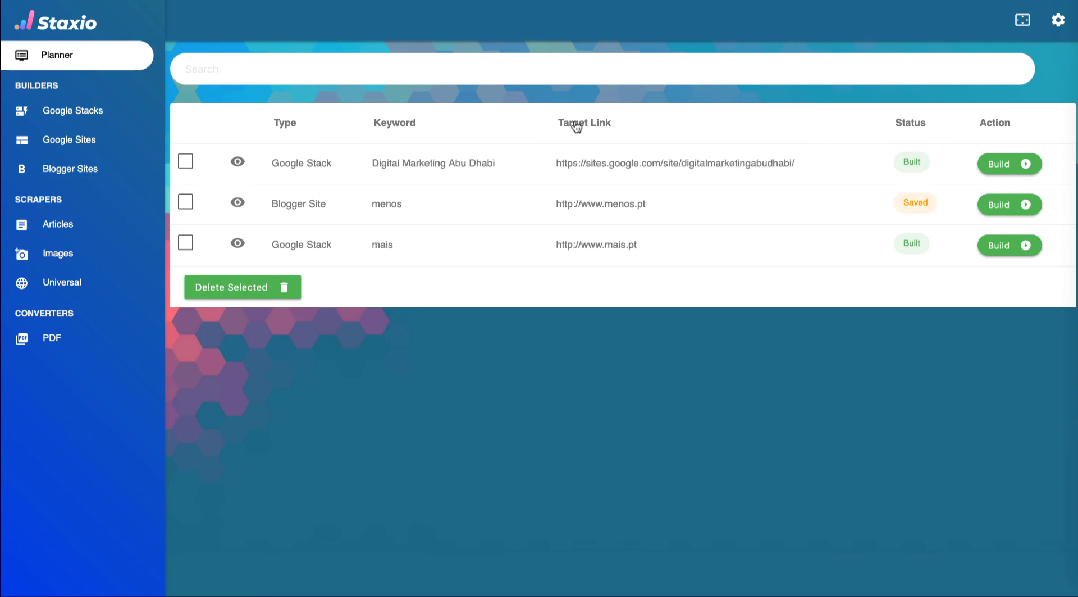
left_click(924, 127)
left_click(924, 127)
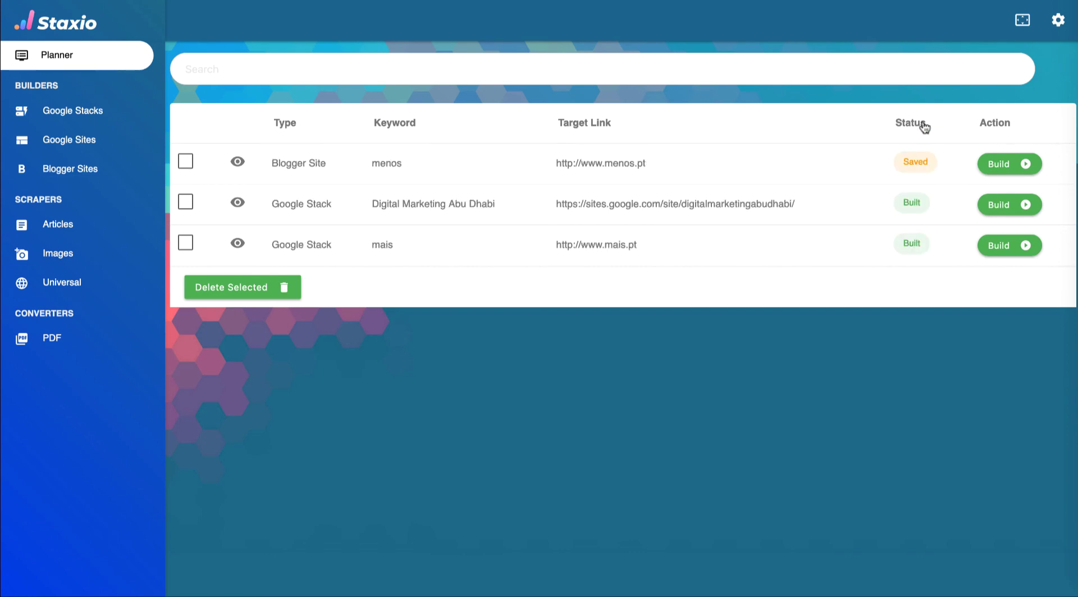